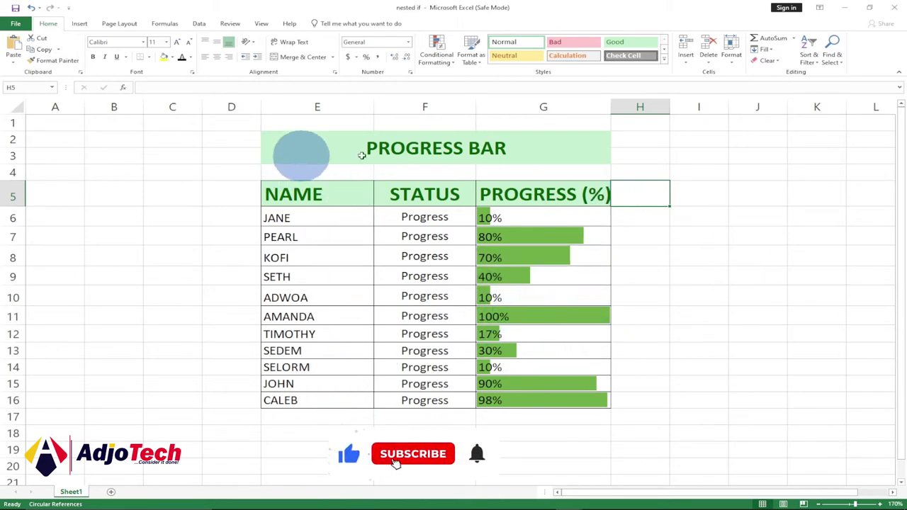
Change G6's progress value from 10% to 50%
left_click(536, 148)
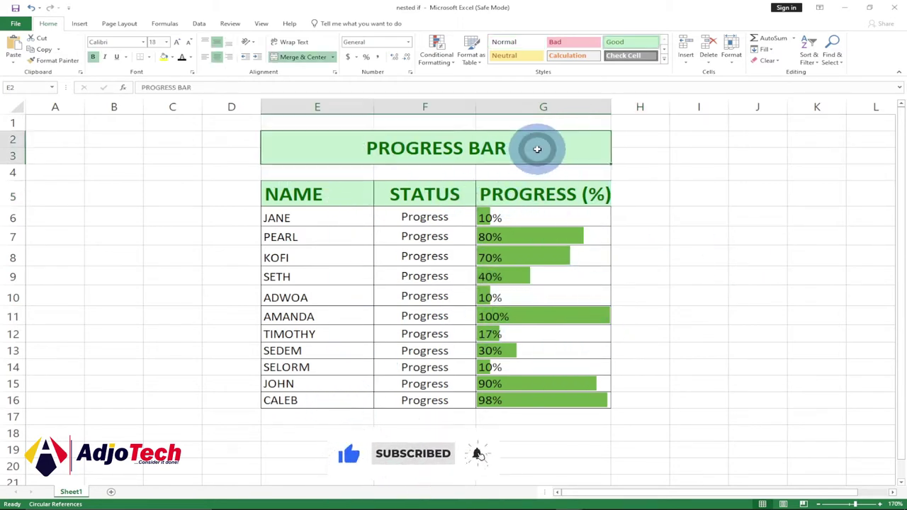
double_click(489, 218)
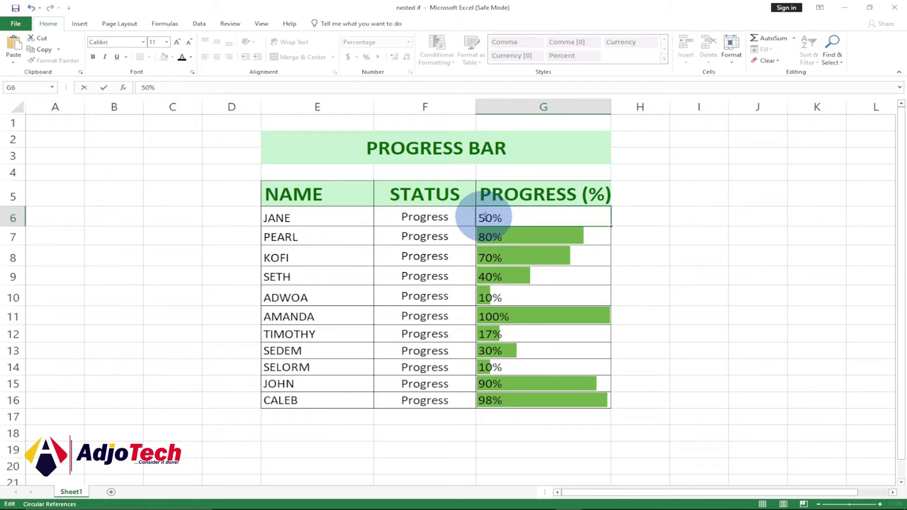
type("5")
key("Return")
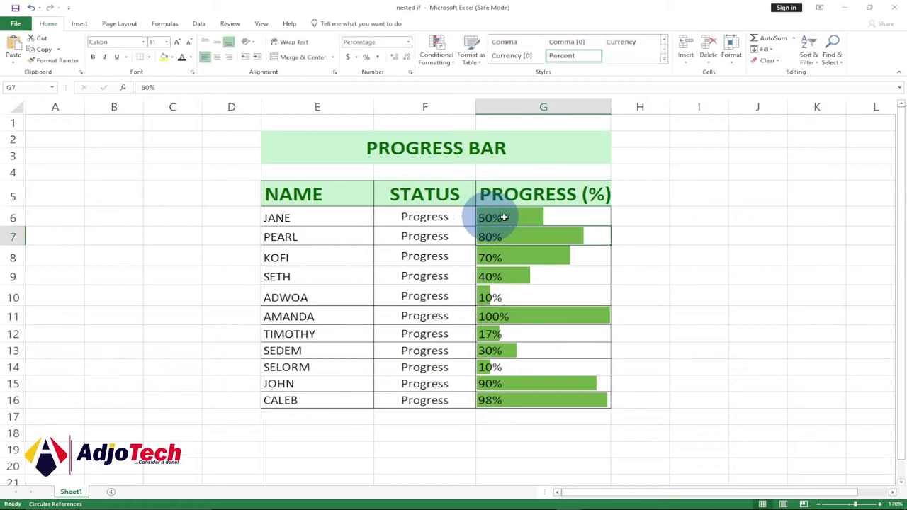
Change G10's progress value from 10% to 80% and check the longer bar
double_click(484, 297)
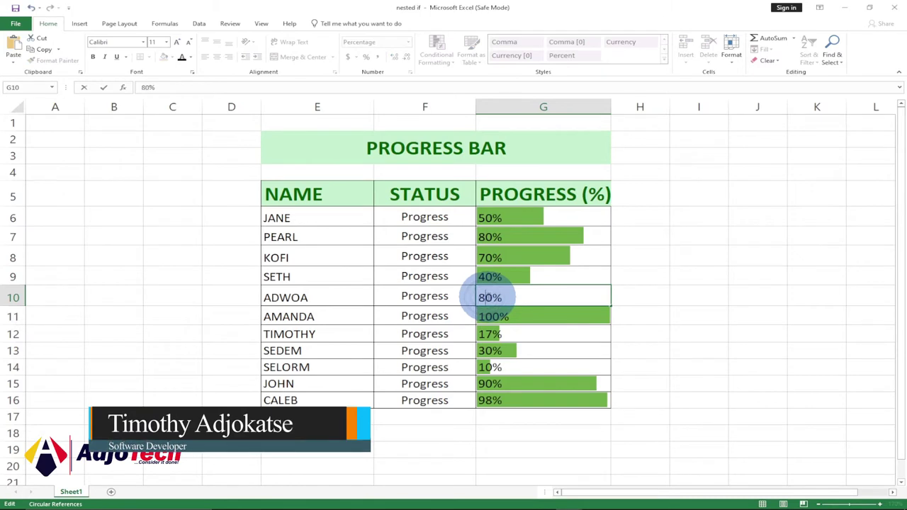
key("Return")
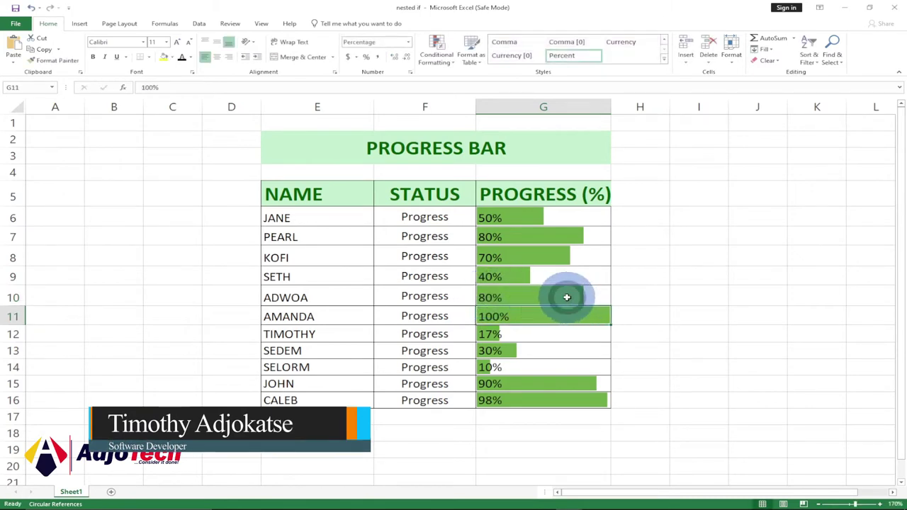
left_click(567, 297)
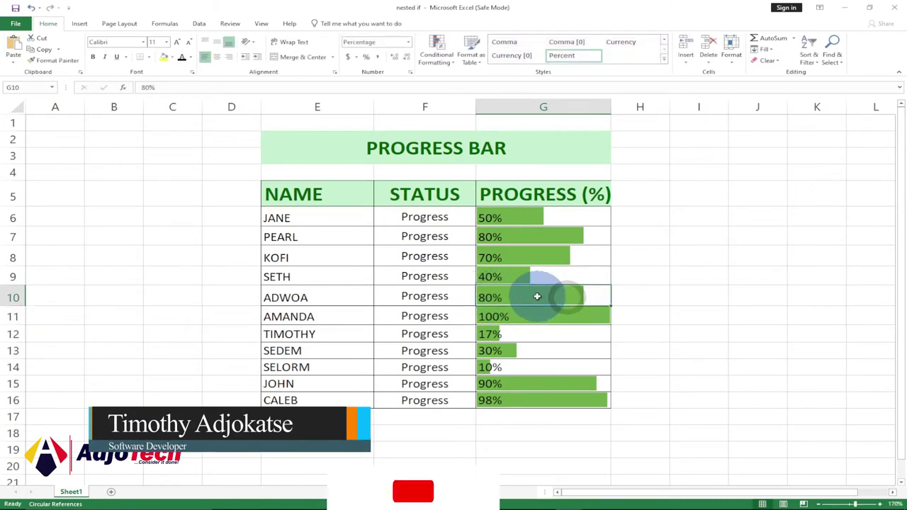
left_click(518, 350)
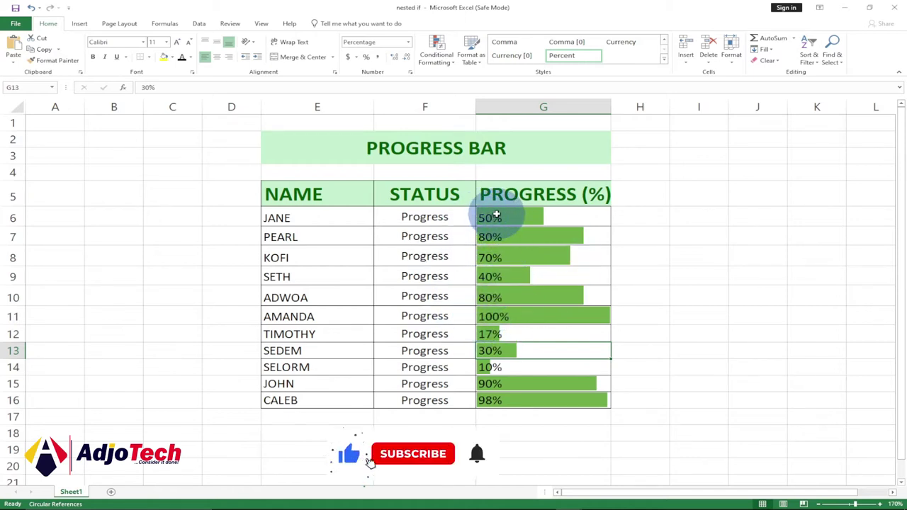
Clear all progress values and data bars from G6:G16
left_click_drag(498, 212, 513, 395)
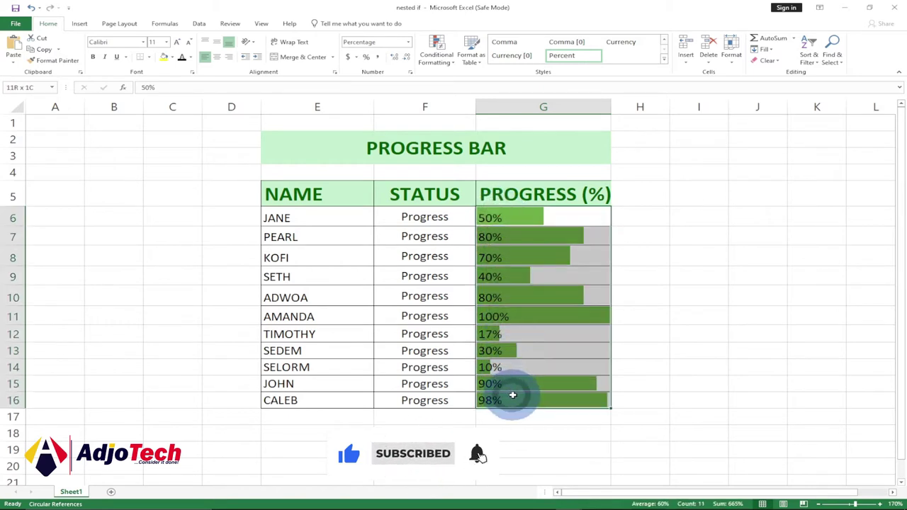
key("Delete")
left_click(532, 216)
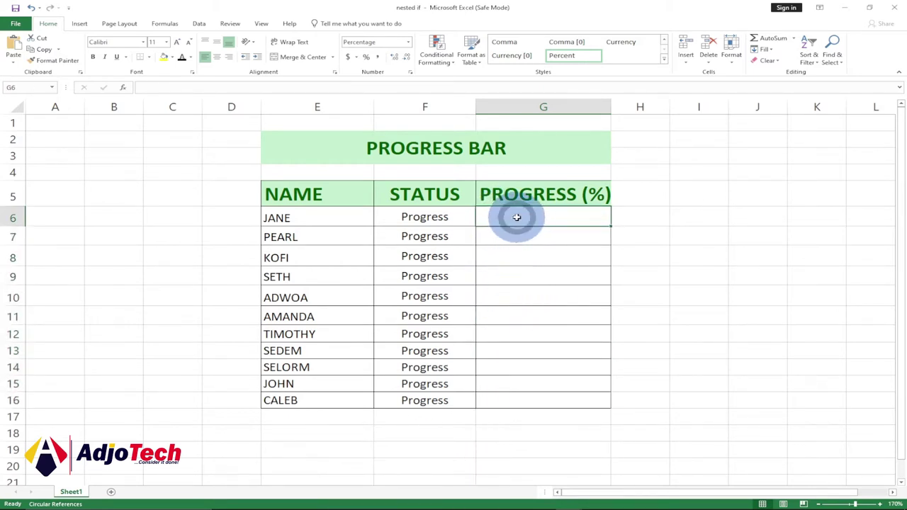
Enter 80% in G6 for JANE
left_click(494, 217)
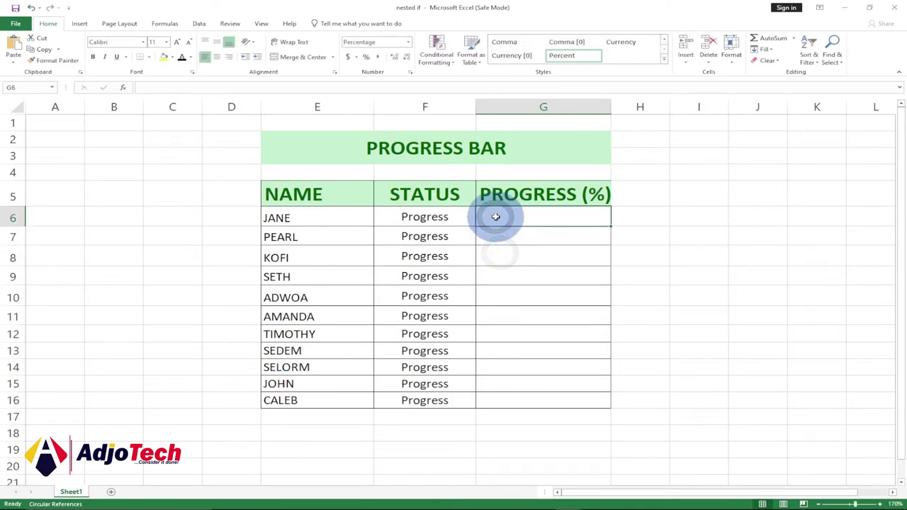
type("80")
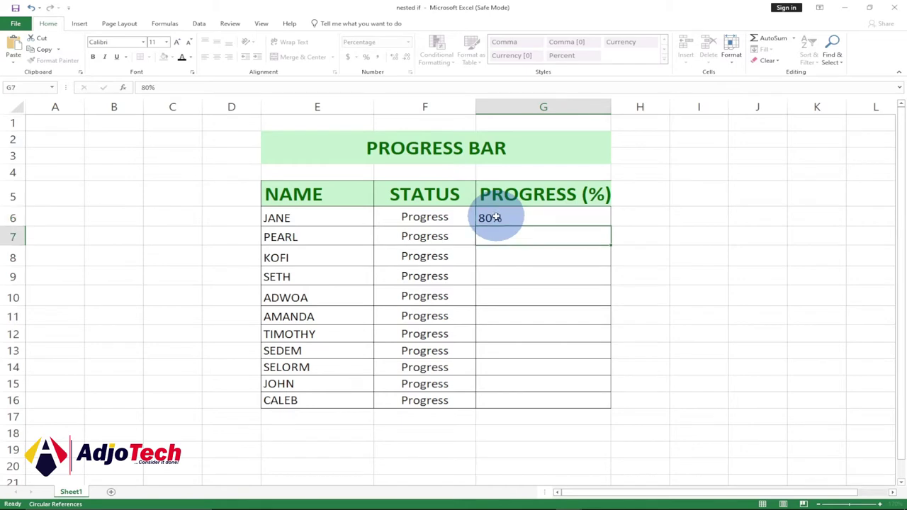
left_click(514, 249)
left_click(530, 223)
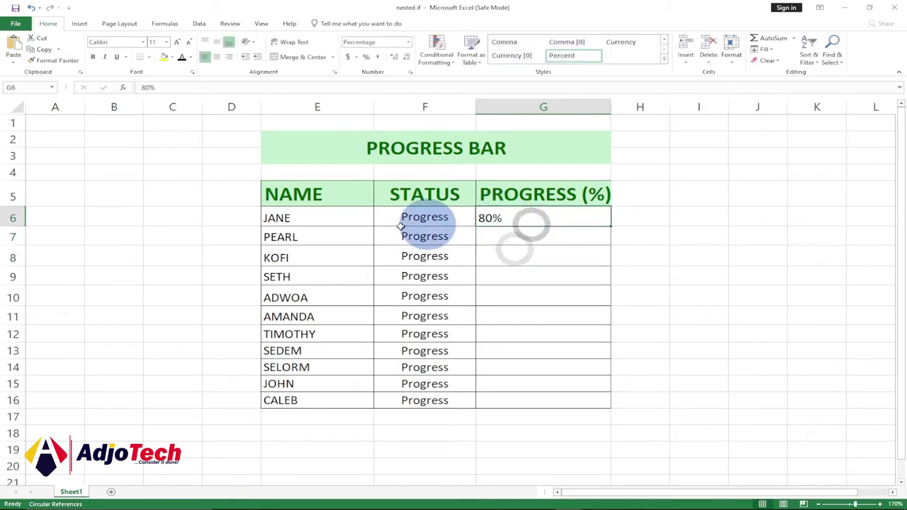
left_click(530, 236)
left_click(512, 217)
left_click(500, 233)
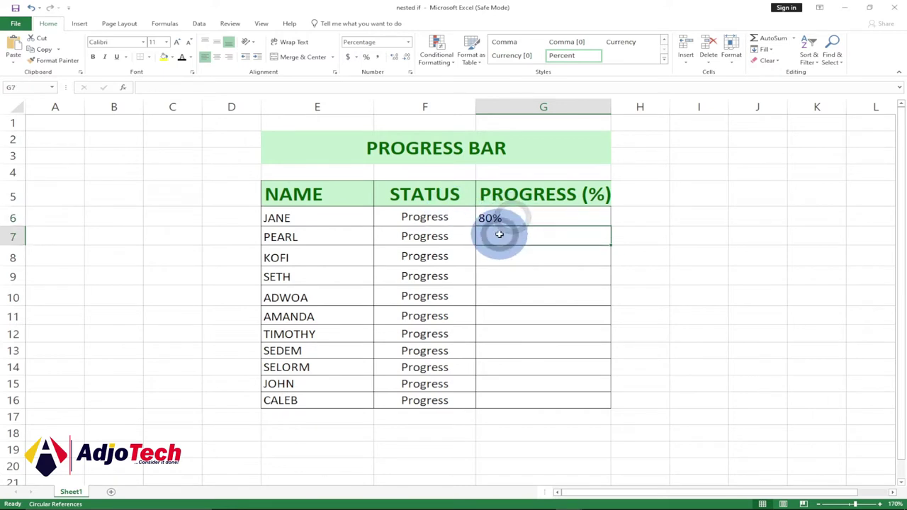
left_click(514, 218)
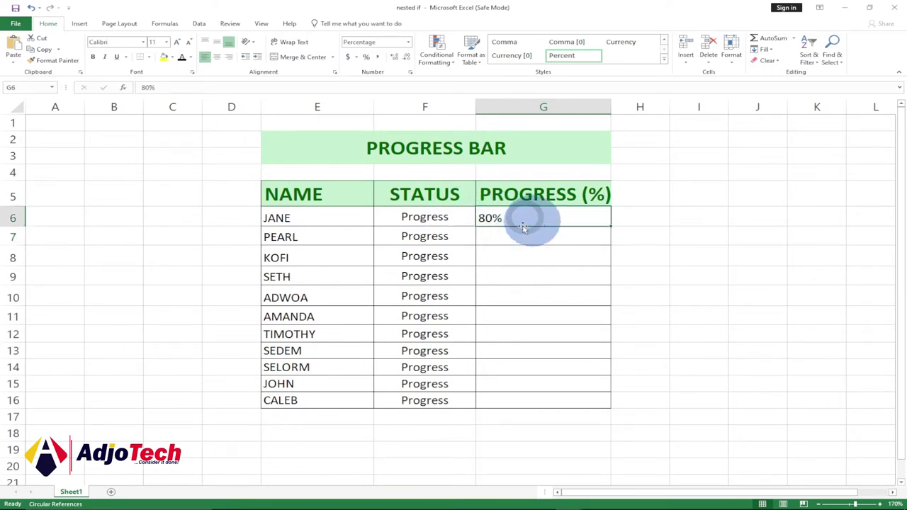
left_click(508, 219)
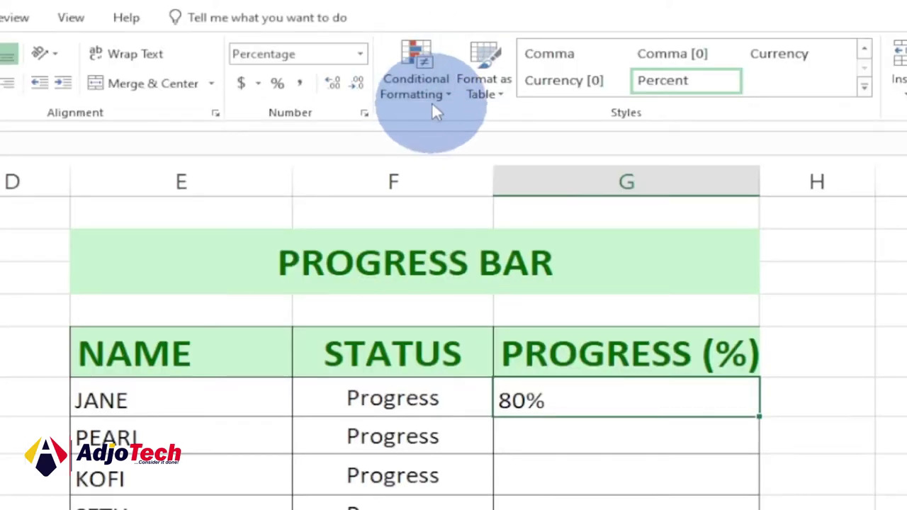
Start a new rule via Conditional Formatting > New Rule and move the dialog off the table
left_click(447, 92)
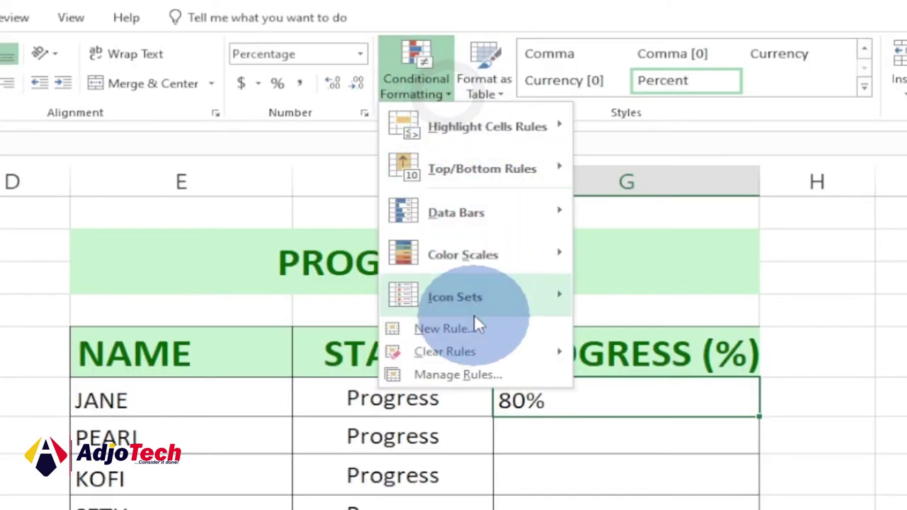
left_click(460, 330)
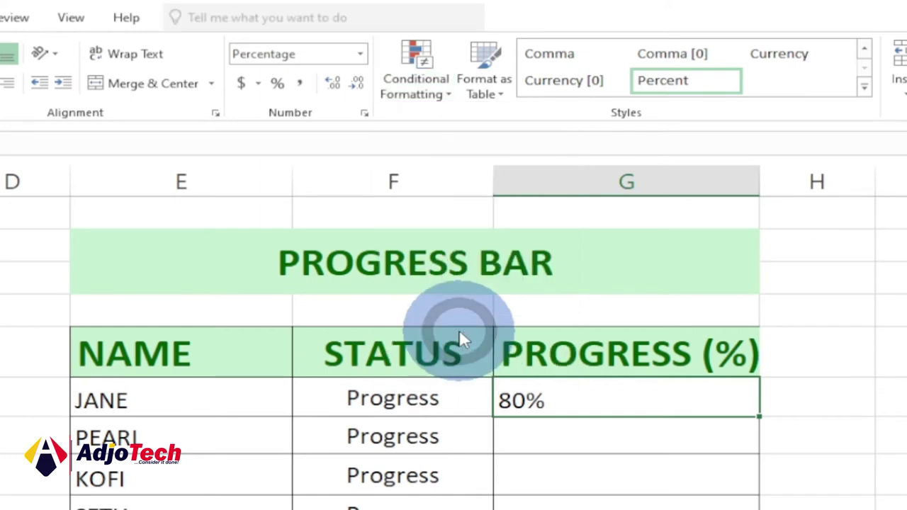
left_click_drag(714, 260, 844, 246)
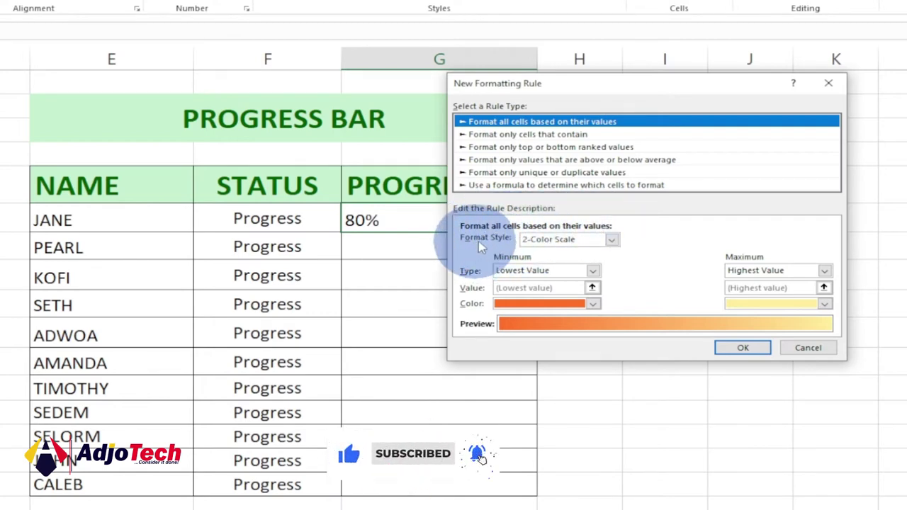
left_click(611, 240)
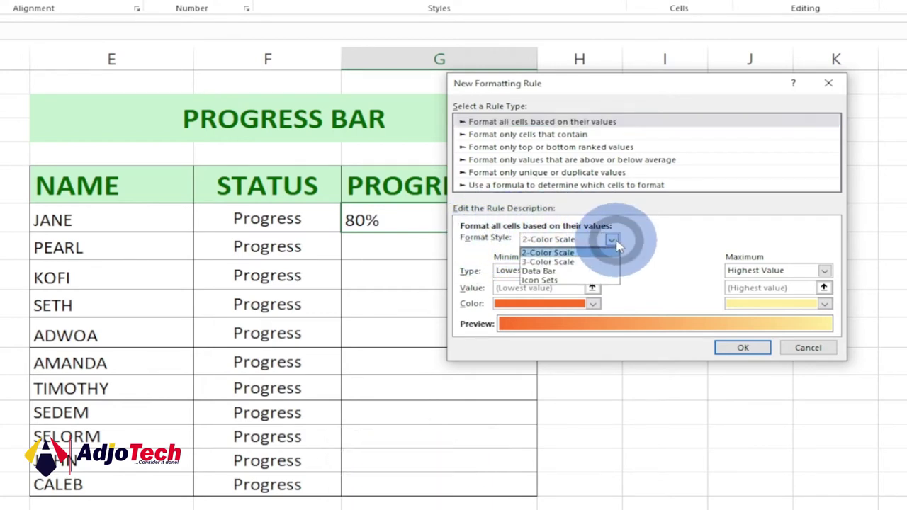
Choose Data Bar as the rule's format style
left_click(560, 271)
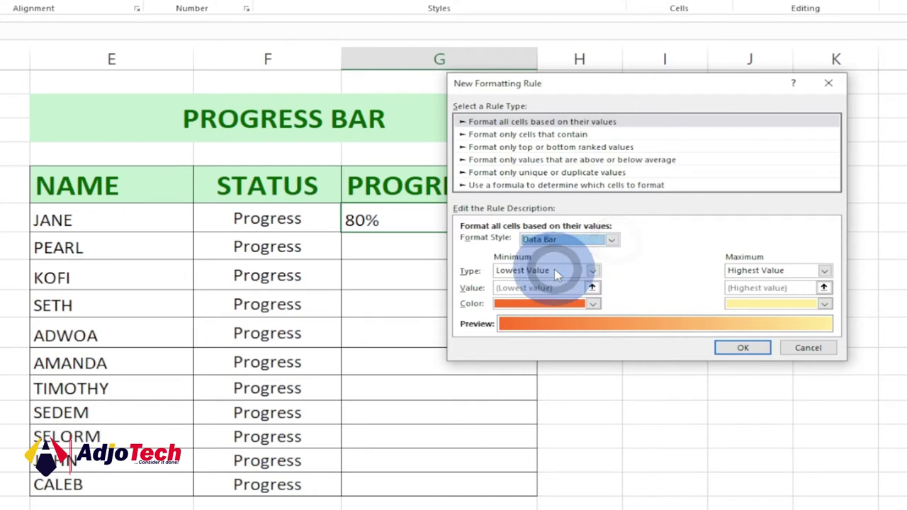
left_click(610, 241)
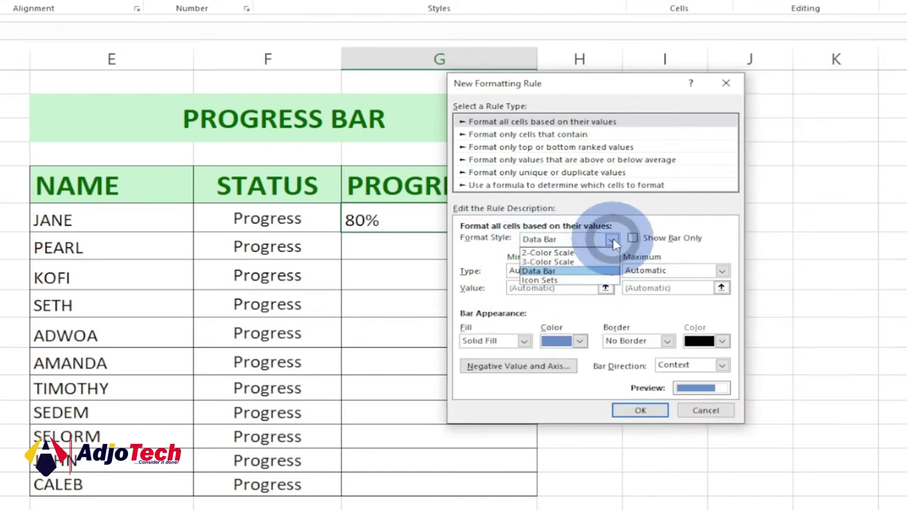
left_click(651, 217)
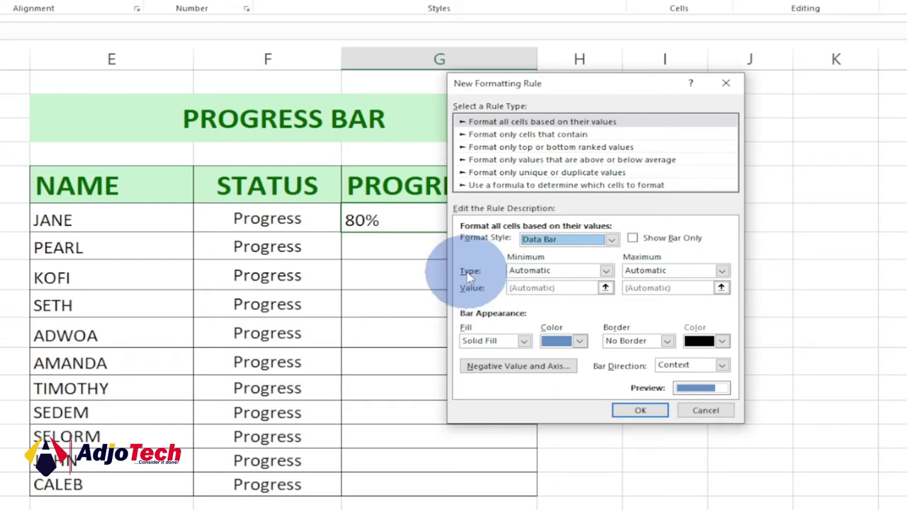
Set the bar minimum to Number 0 and the maximum type to Number
left_click(606, 272)
left_click(528, 293)
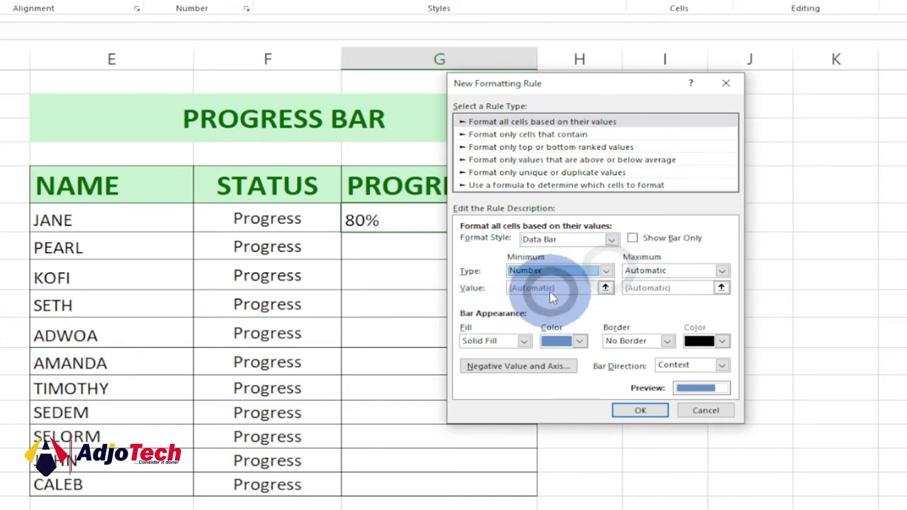
left_click(513, 290)
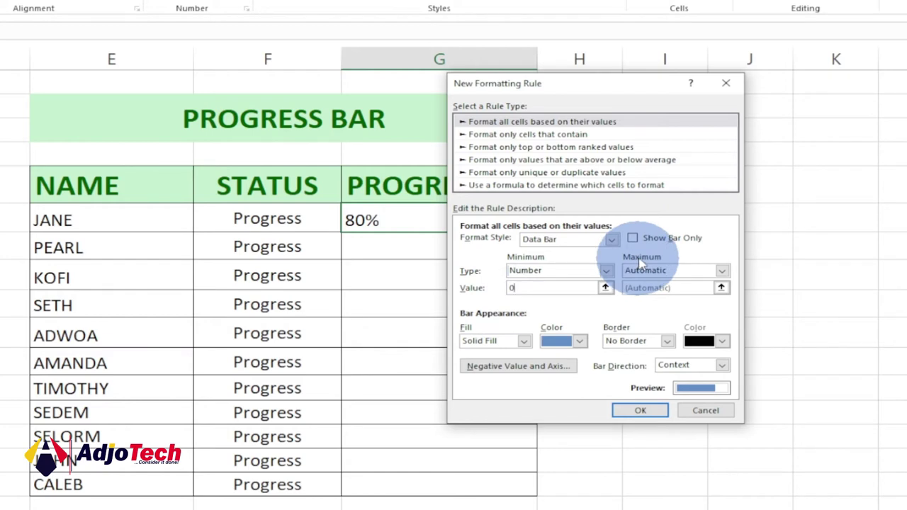
left_click(721, 271)
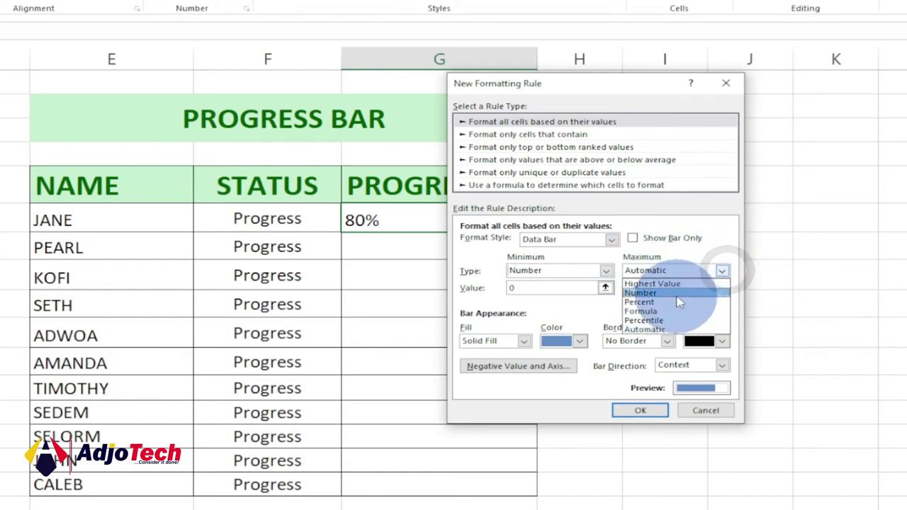
left_click(677, 294)
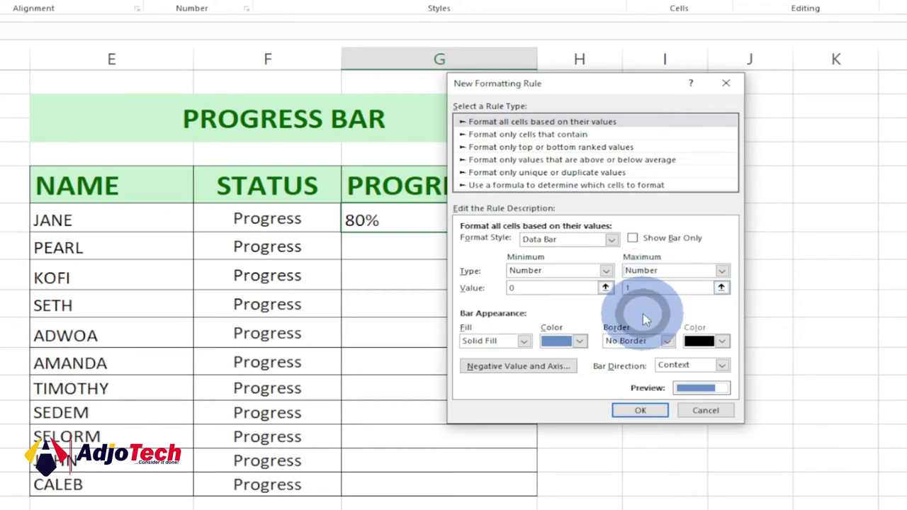
Enter a maximum of 1 and set the bar colour to medium green
left_click(554, 322)
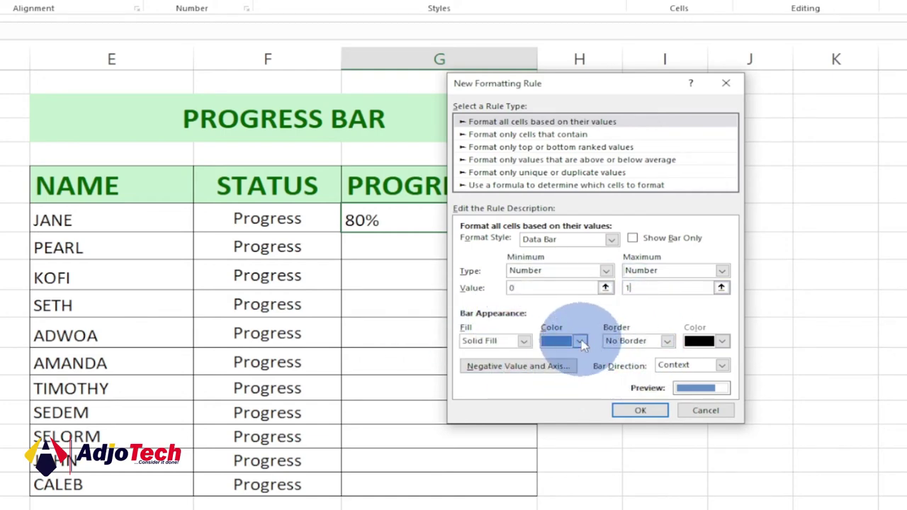
left_click(581, 343)
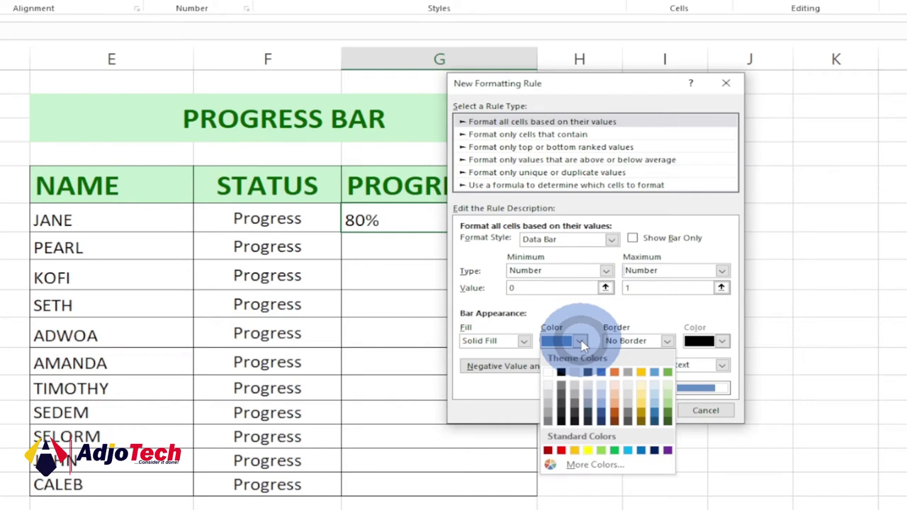
left_click(667, 404)
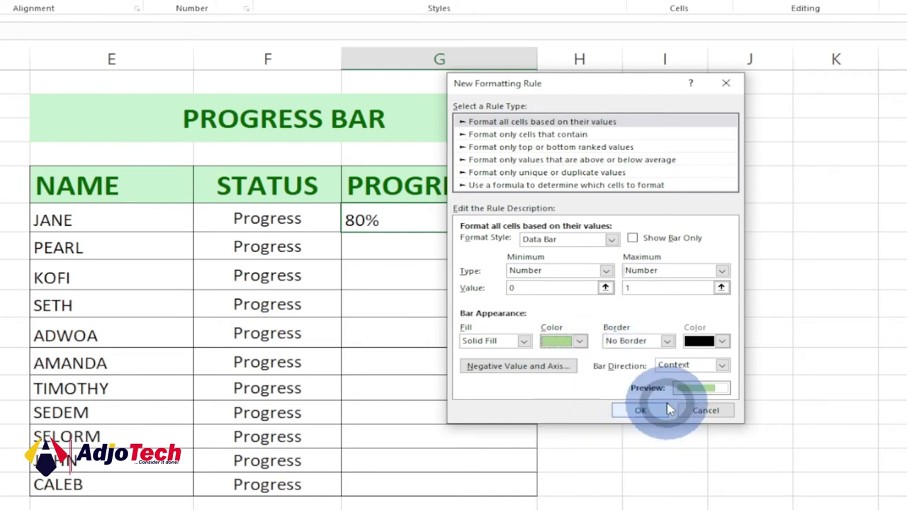
left_click(581, 343)
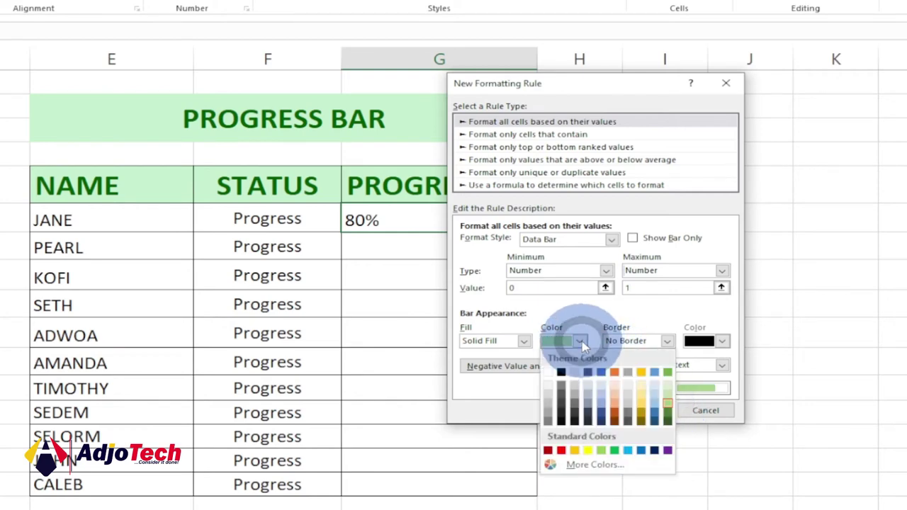
left_click(669, 379)
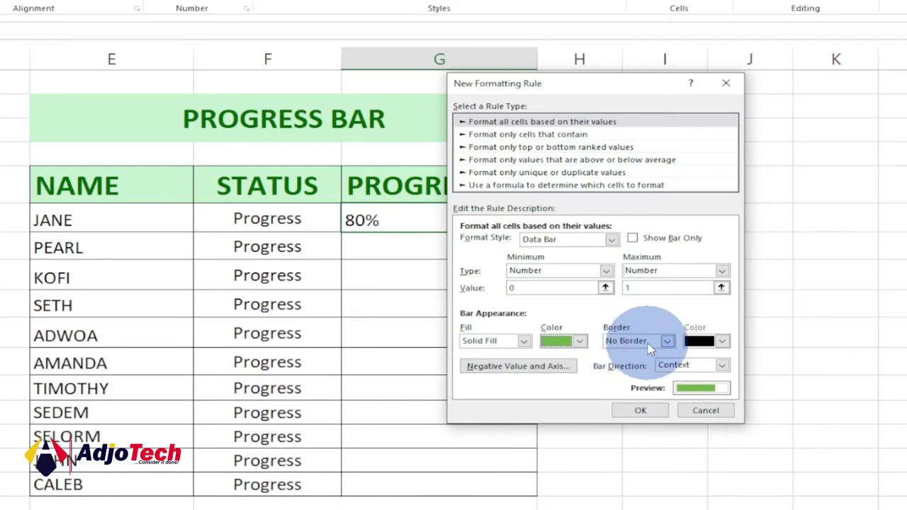
Give the data bars an orange border and solid fill, then apply the rule
left_click(667, 342)
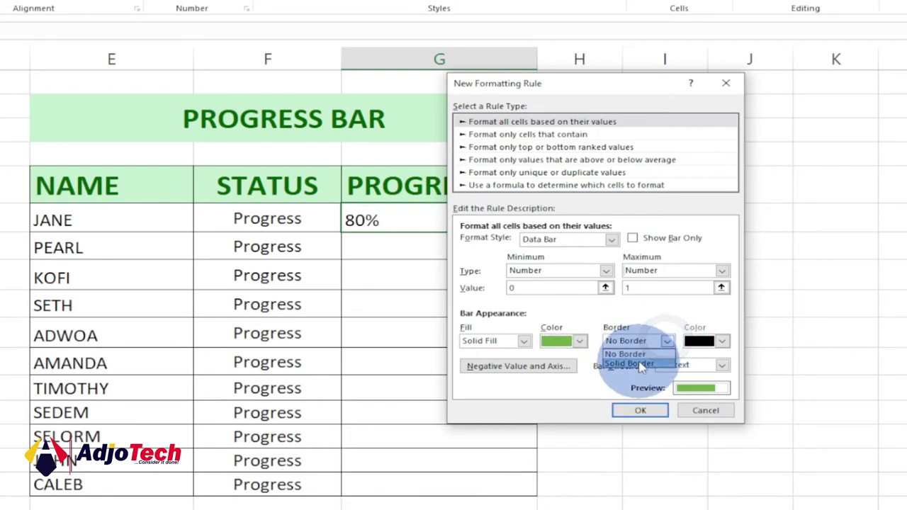
left_click(723, 343)
left_click(762, 420)
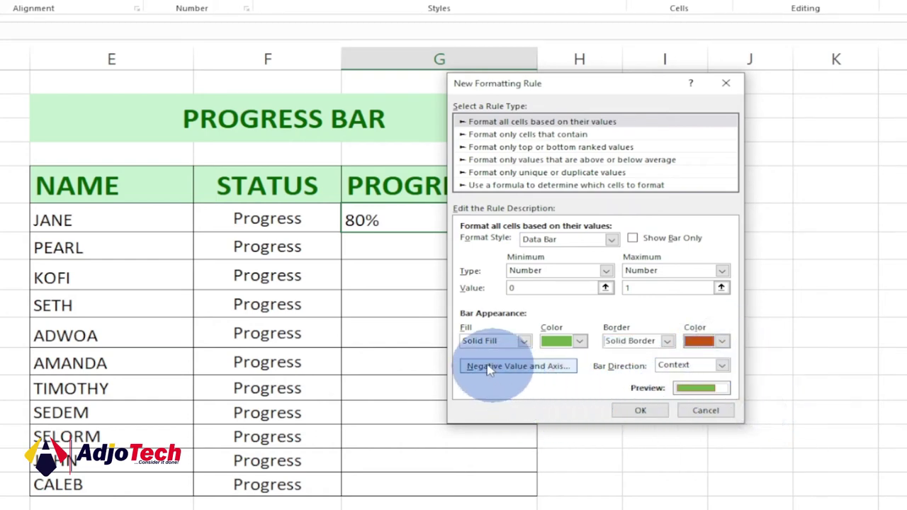
left_click(524, 341)
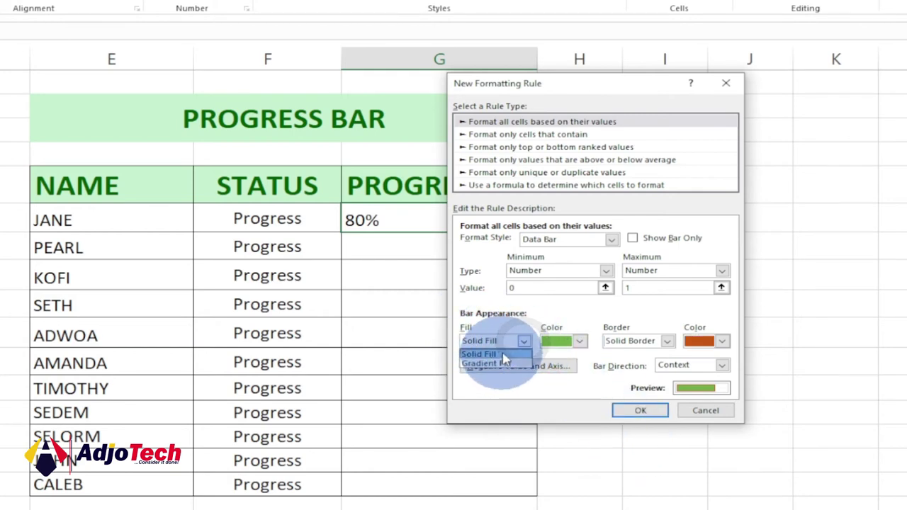
left_click(496, 363)
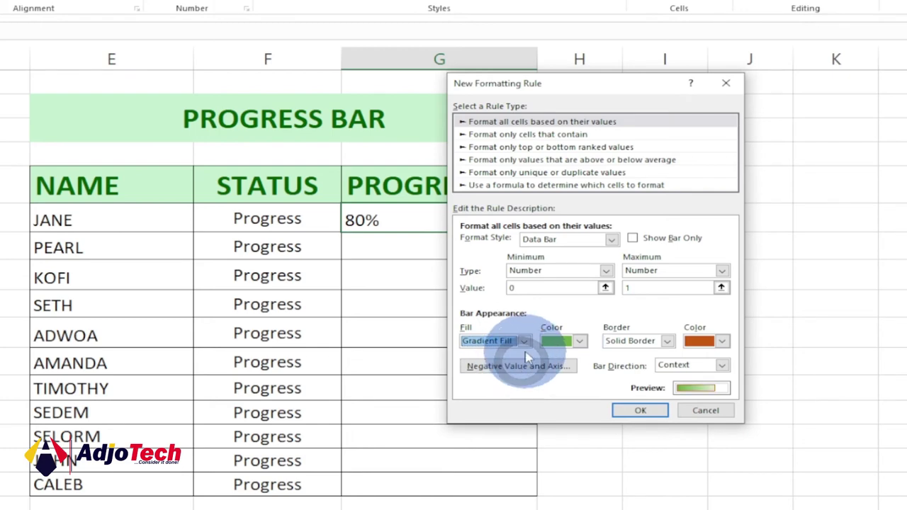
left_click(525, 341)
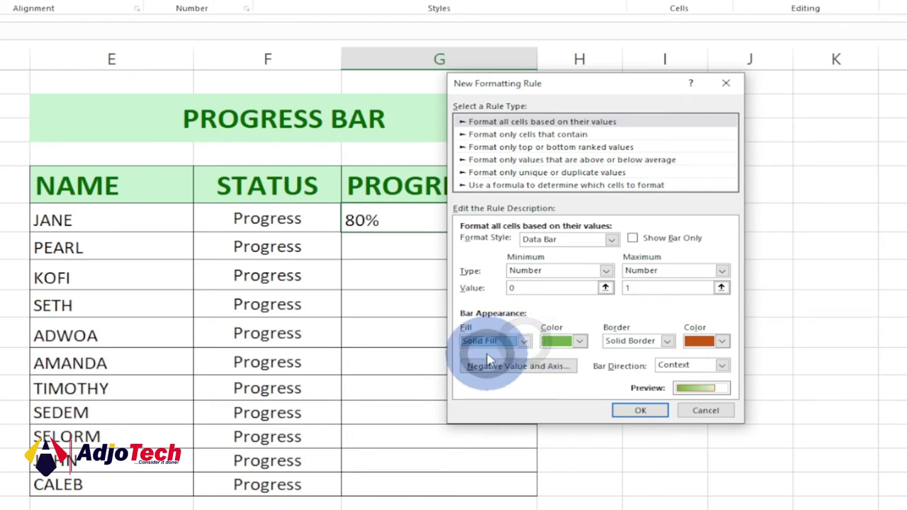
left_click(489, 352)
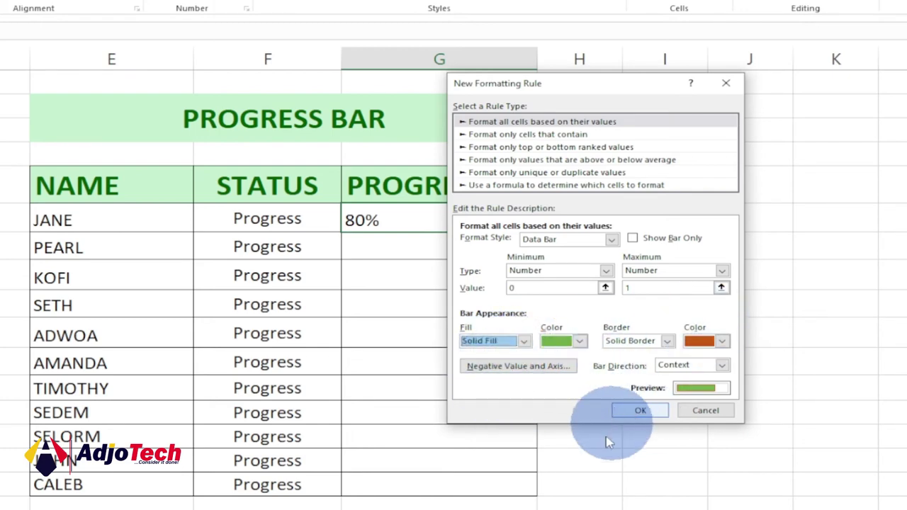
left_click(636, 411)
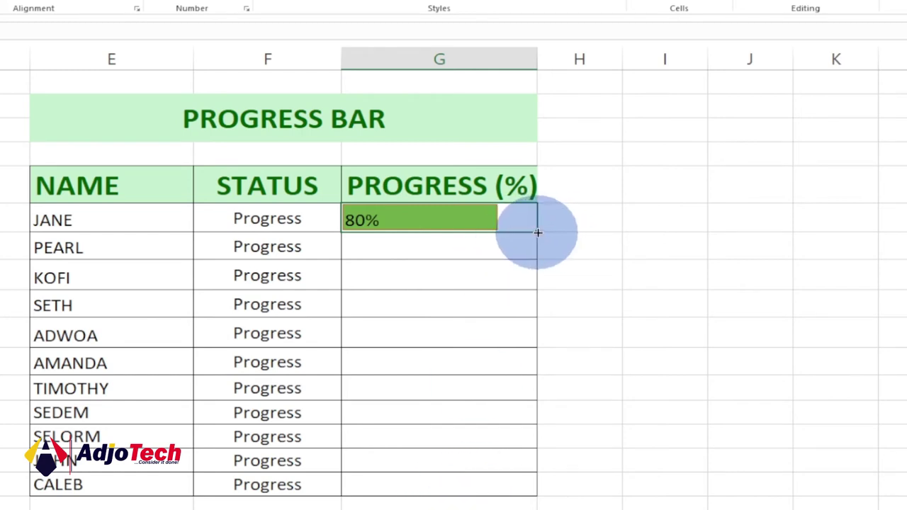
Fill JANE's 80% bar down to CALEB's row and change PEARL's progress to 100%
left_click_drag(538, 233, 526, 483)
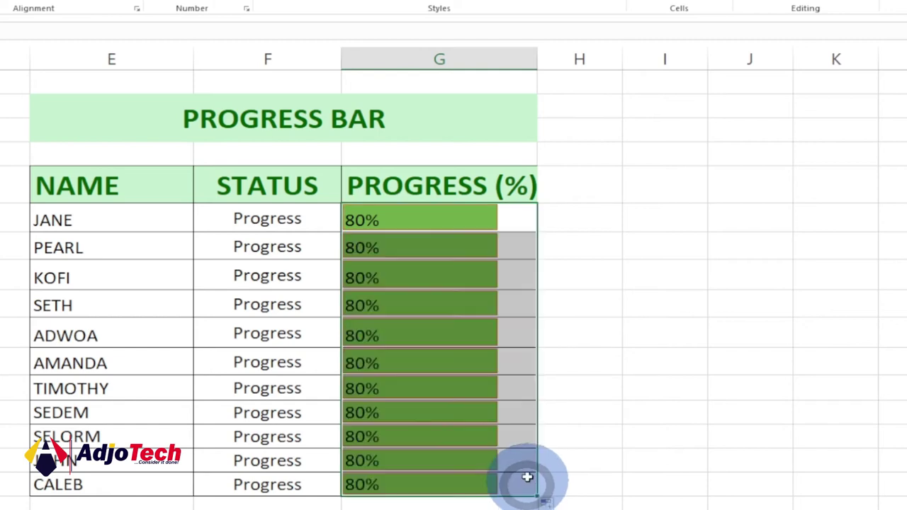
left_click(352, 245)
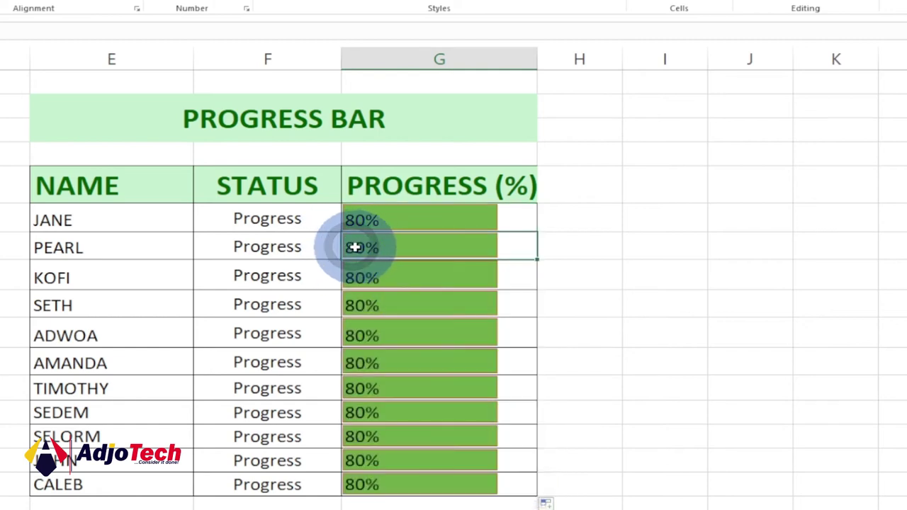
double_click(354, 247)
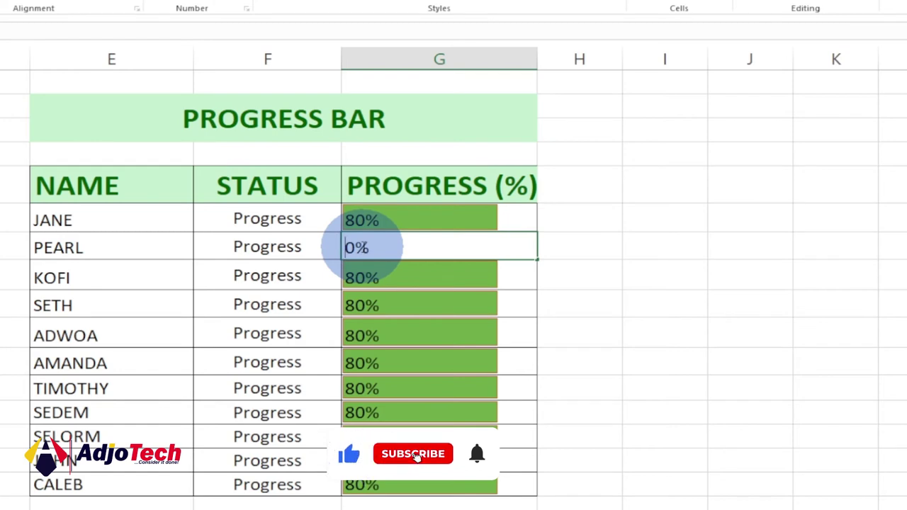
type("10")
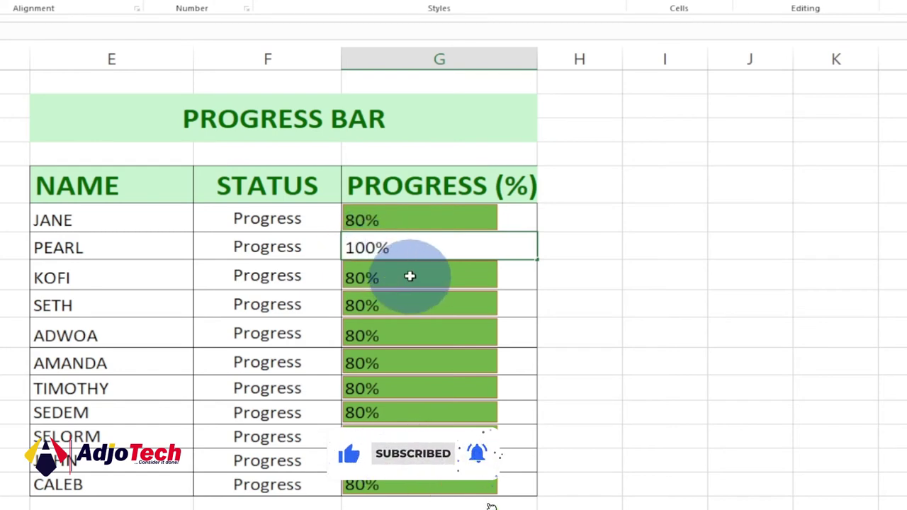
key("Return")
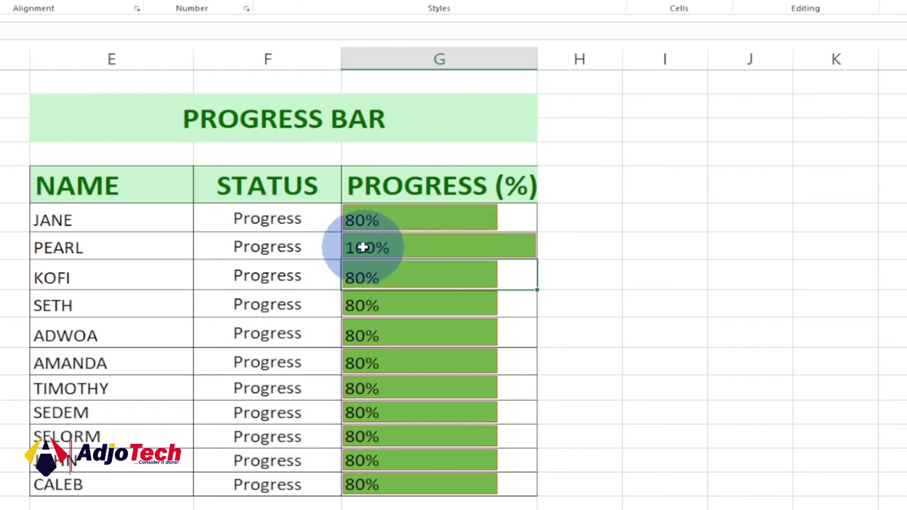
left_click(479, 56)
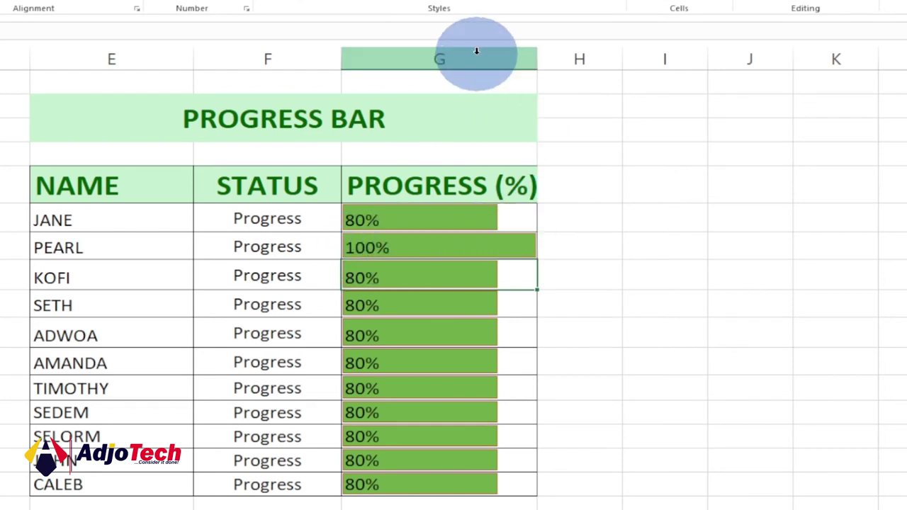
Widen column G so the data bars lengthen
left_click(476, 51)
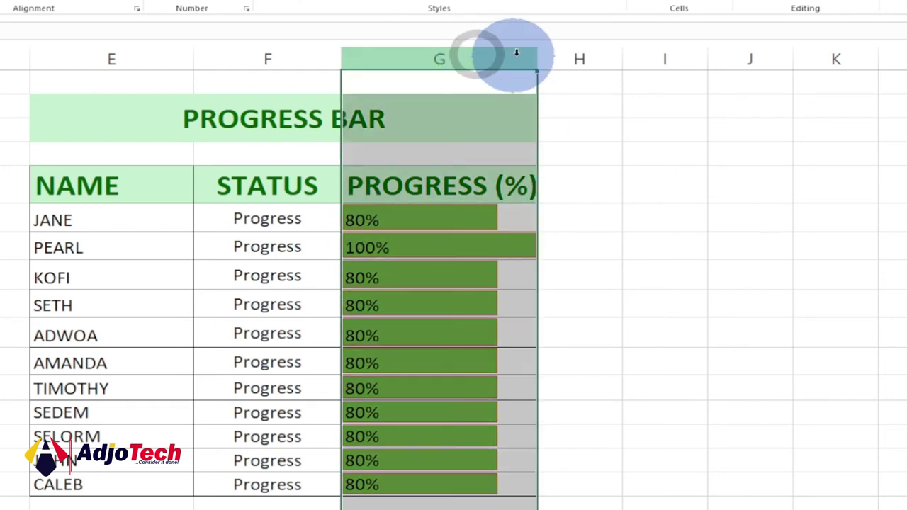
left_click(429, 256)
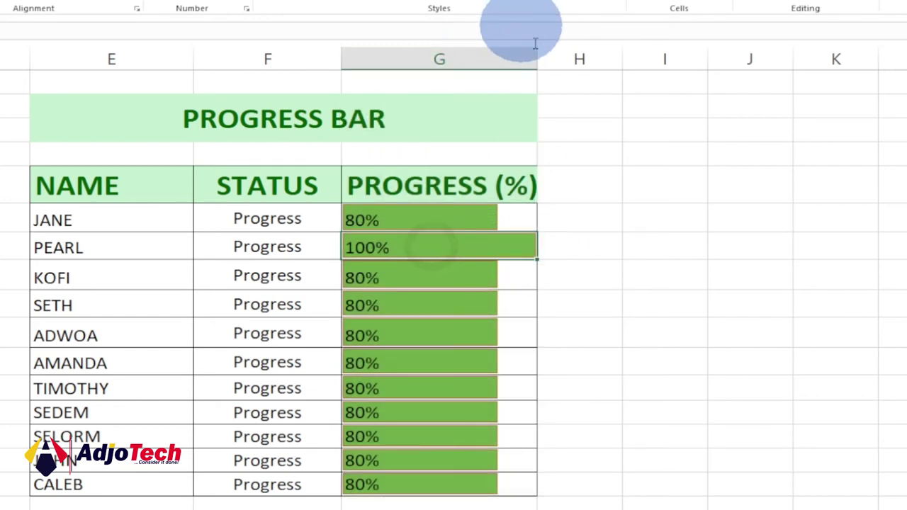
left_click_drag(536, 49, 578, 54)
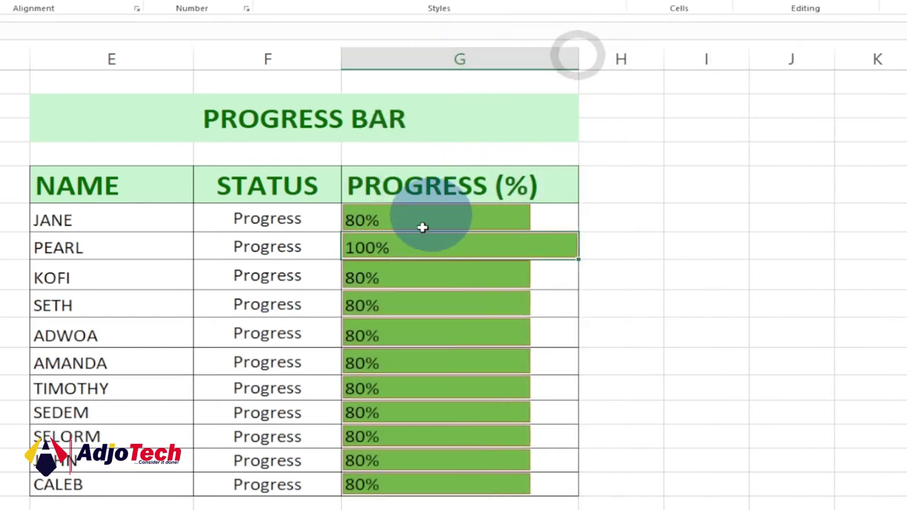
Change KOFI's progress to 70%, SETH's to 10% and AMANDA's to 50%
double_click(354, 278)
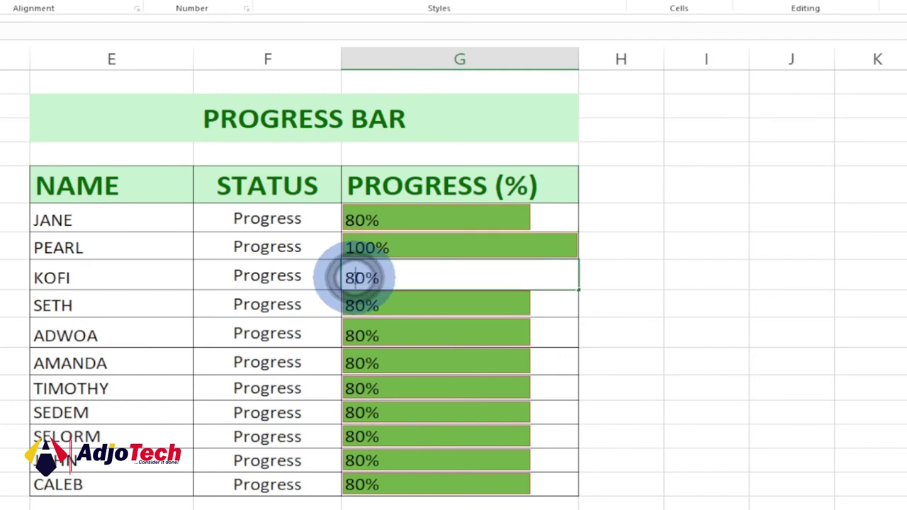
key("BackSpace")
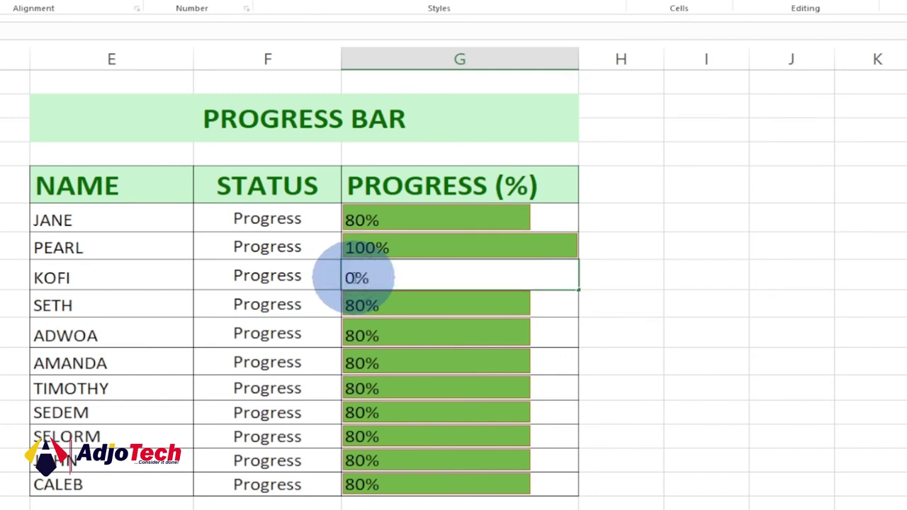
key("Return")
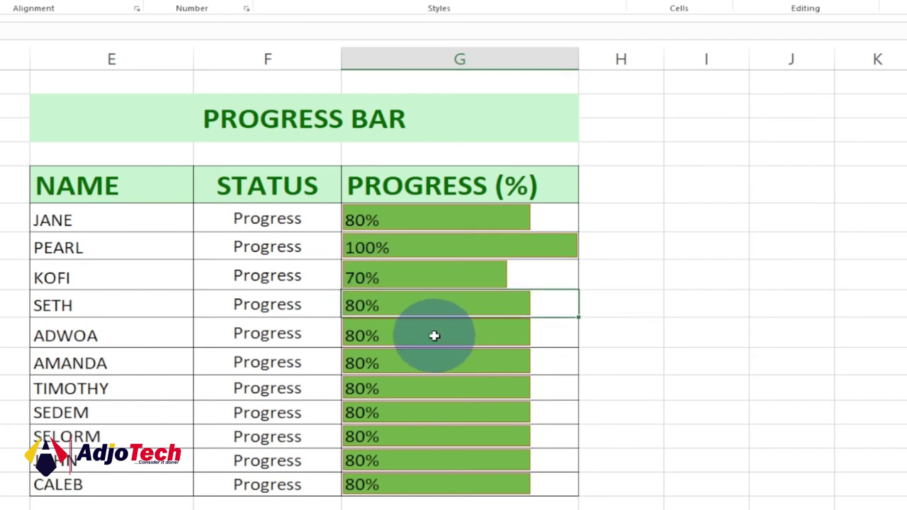
double_click(356, 305)
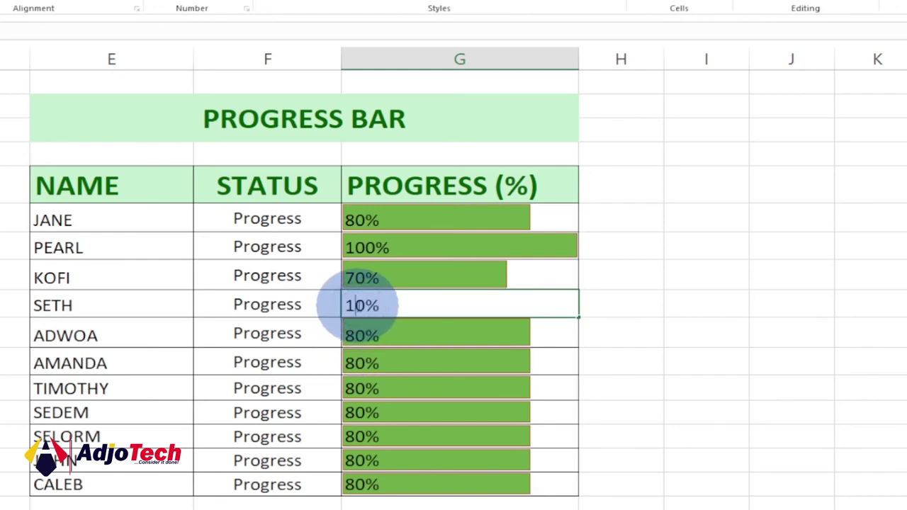
type("1")
key("Return")
left_click(397, 351)
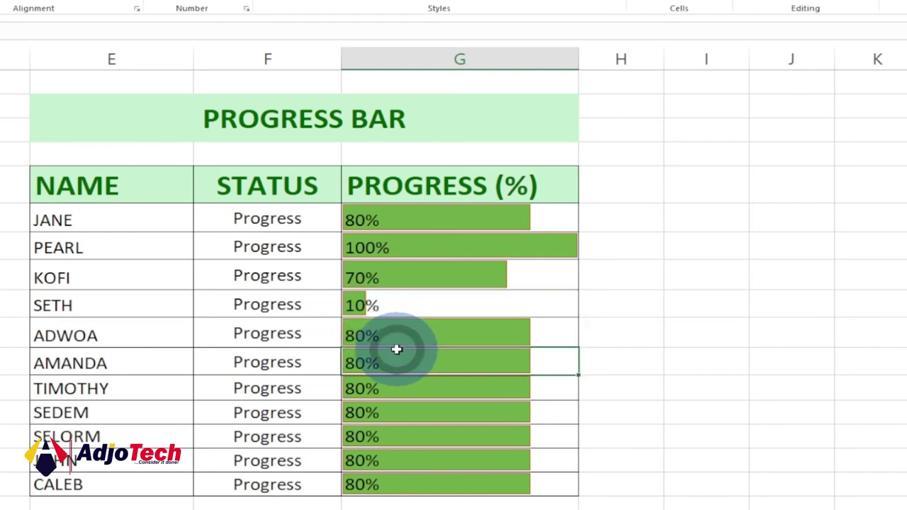
double_click(355, 364)
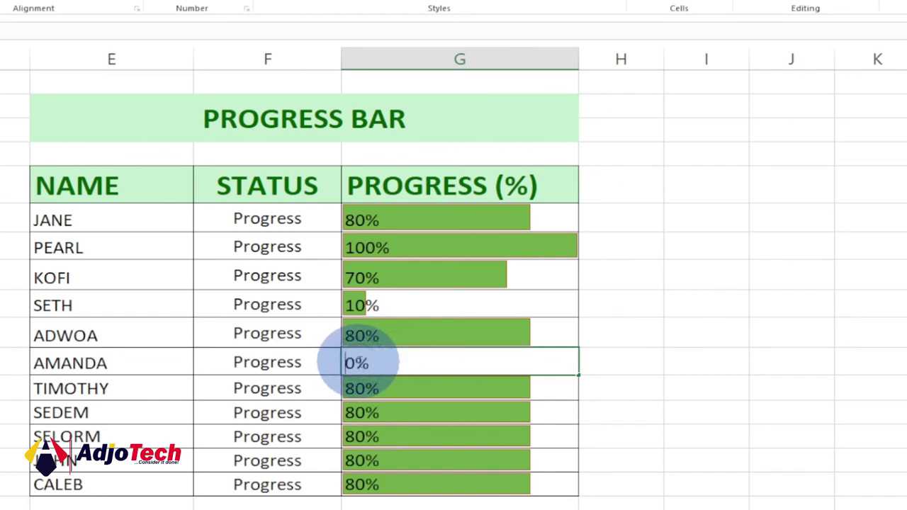
type("5")
key("Return")
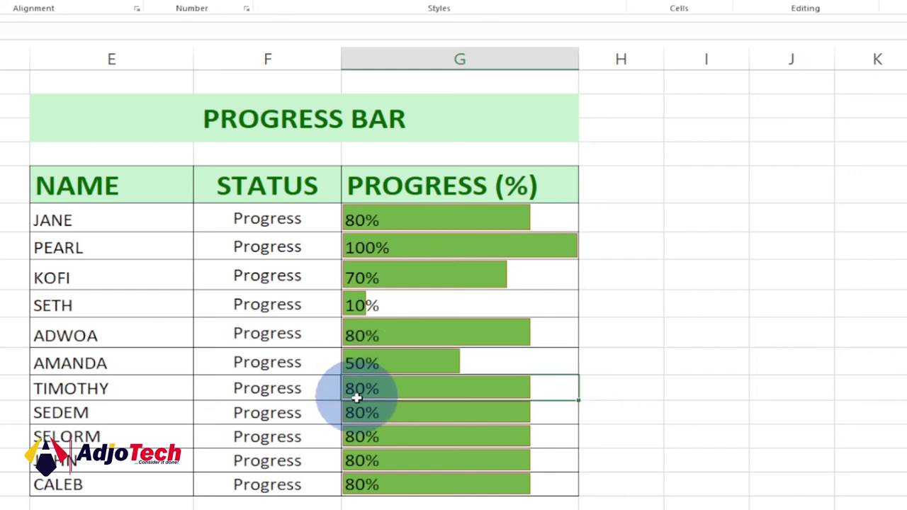
double_click(356, 388)
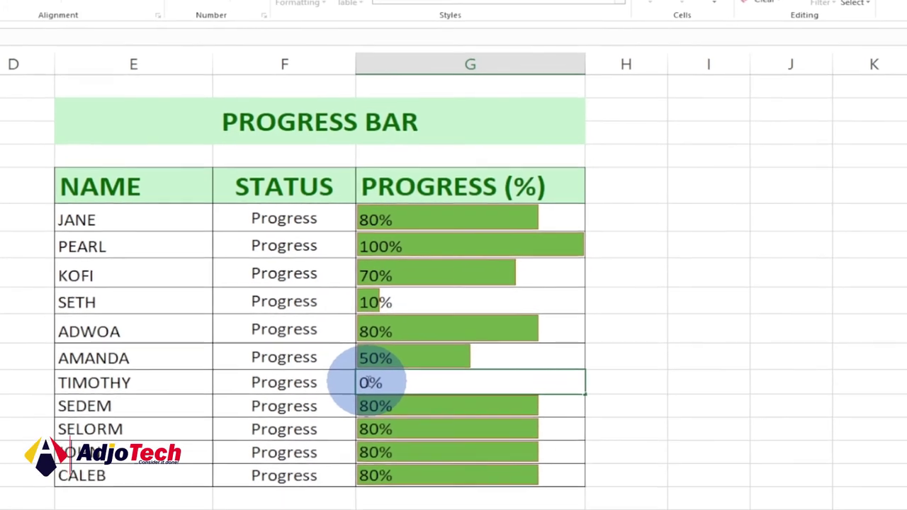
Set TIMOTHY to 60%, edit SELORM's value, and change JOHN to 70%
type("6")
key("Return")
left_click(390, 416)
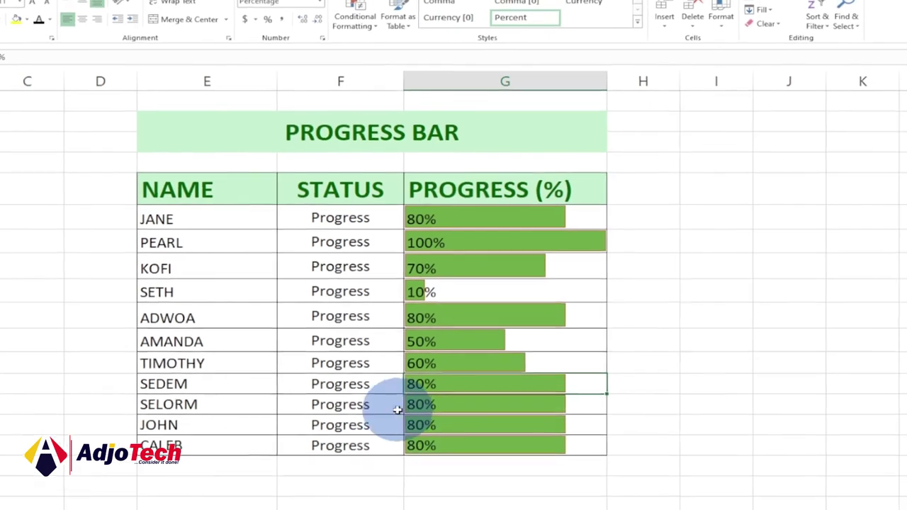
double_click(434, 393)
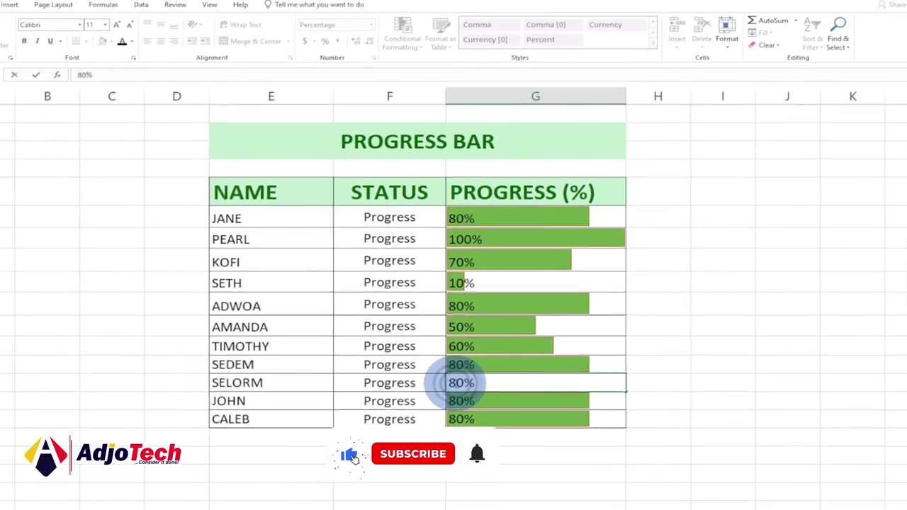
key("BackSpace")
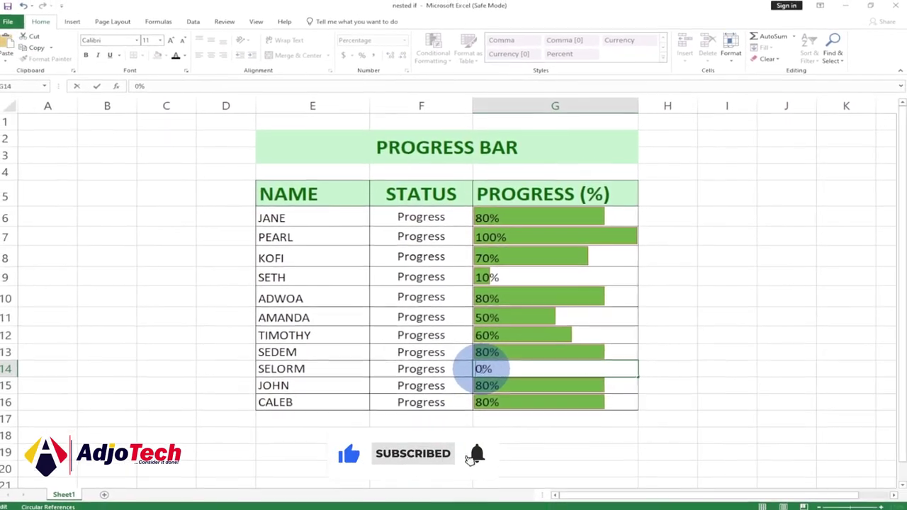
type("6")
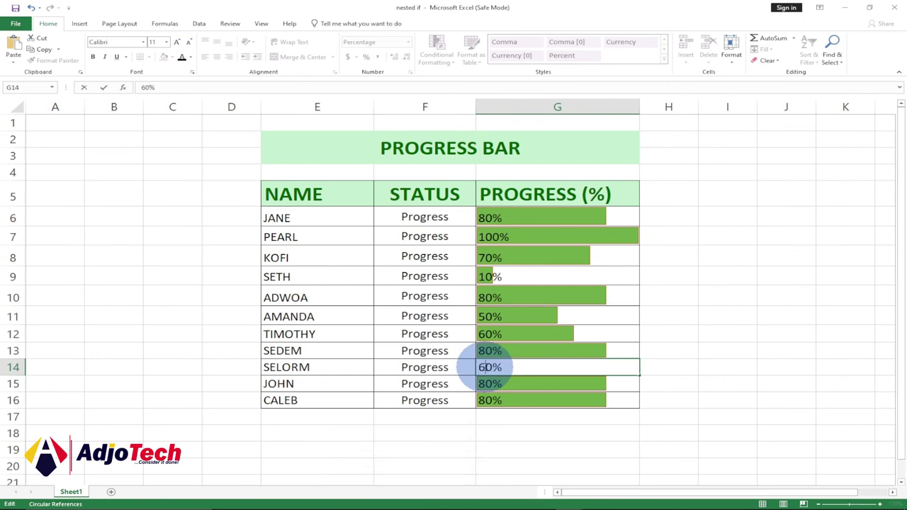
key("Return")
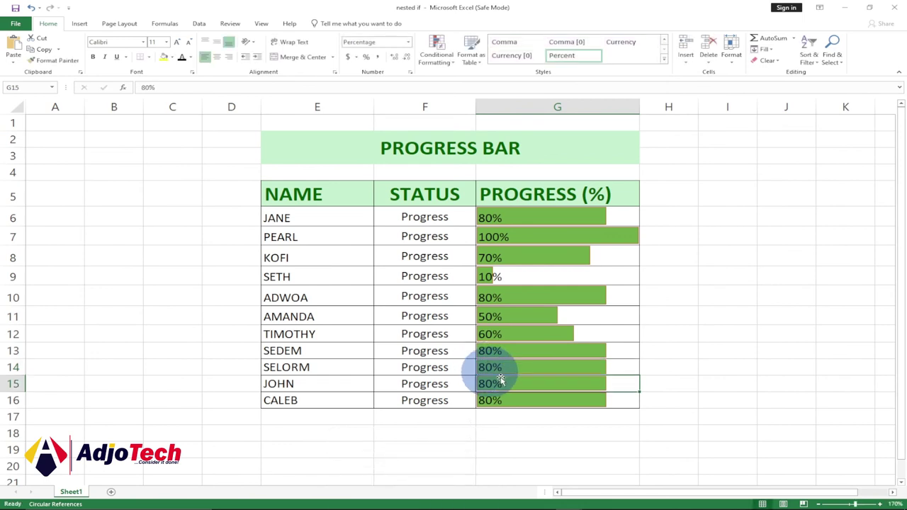
double_click(488, 384)
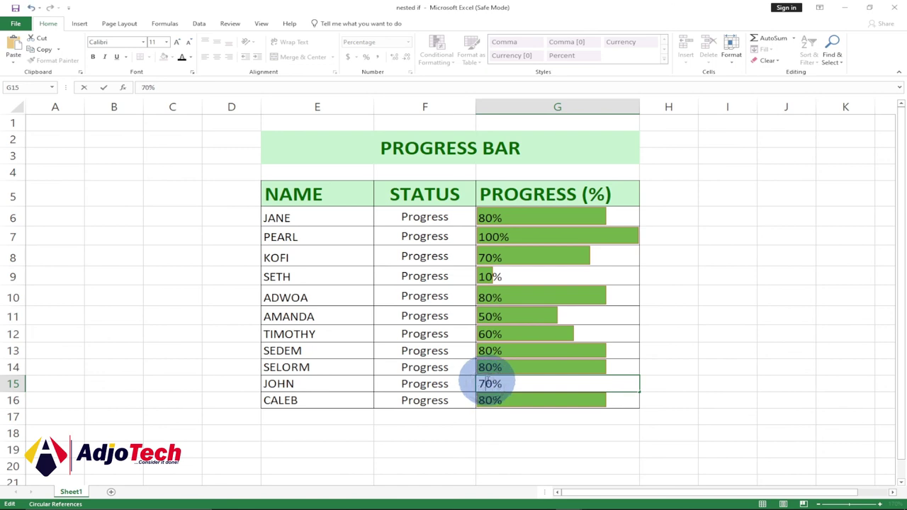
key("Return")
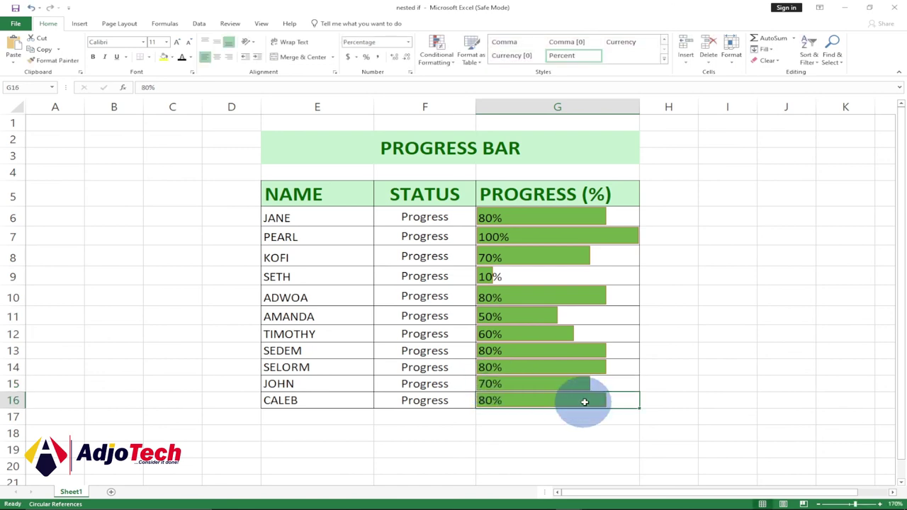